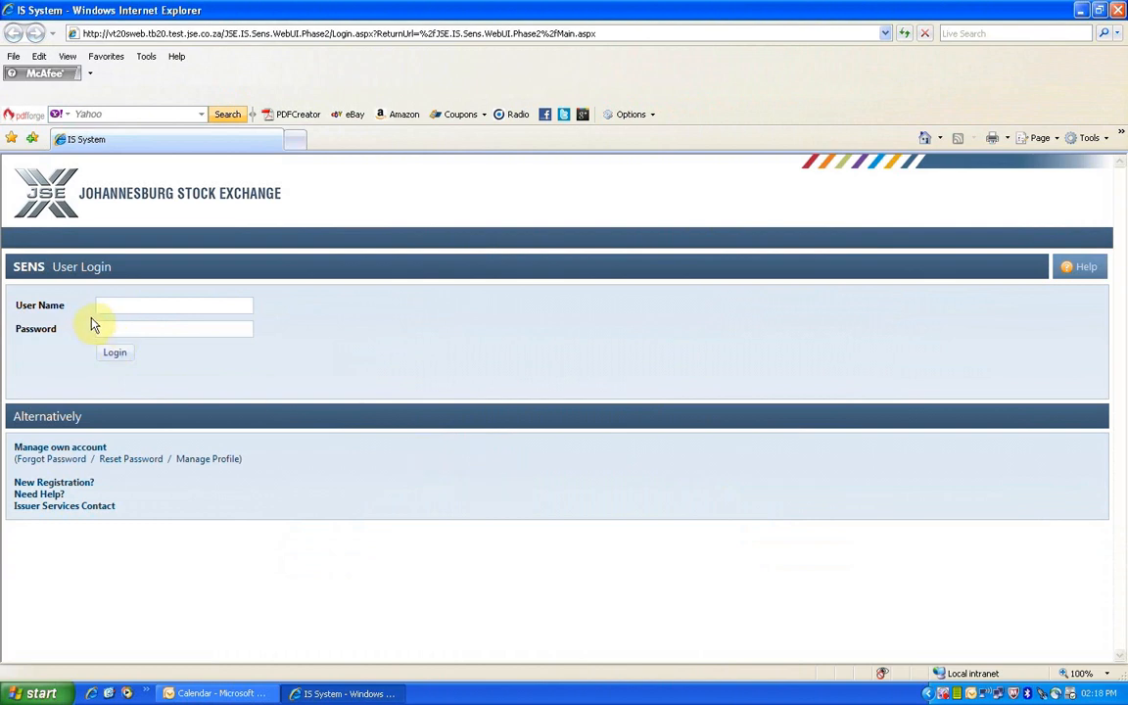
Log in to SENS with the account's user name and password, correcting a password typo.
{"action": "left_click", "coordinate": [125, 305]}
{"action": "type", "text": "ThomasB"}
{"action": "left_click", "coordinate": [125, 331]}
{"action": "type", "text": "********"}
{"action": "key", "text": "BackSpace"}
{"action": "key", "text": "BackSpace"}
{"action": "key", "text": "BackSpace"}
{"action": "key", "text": "BackSpace"}
{"action": "key", "text": "BackSpace"}
{"action": "key", "text": "BackSpace"}
{"action": "key", "text": "BackSpace"}
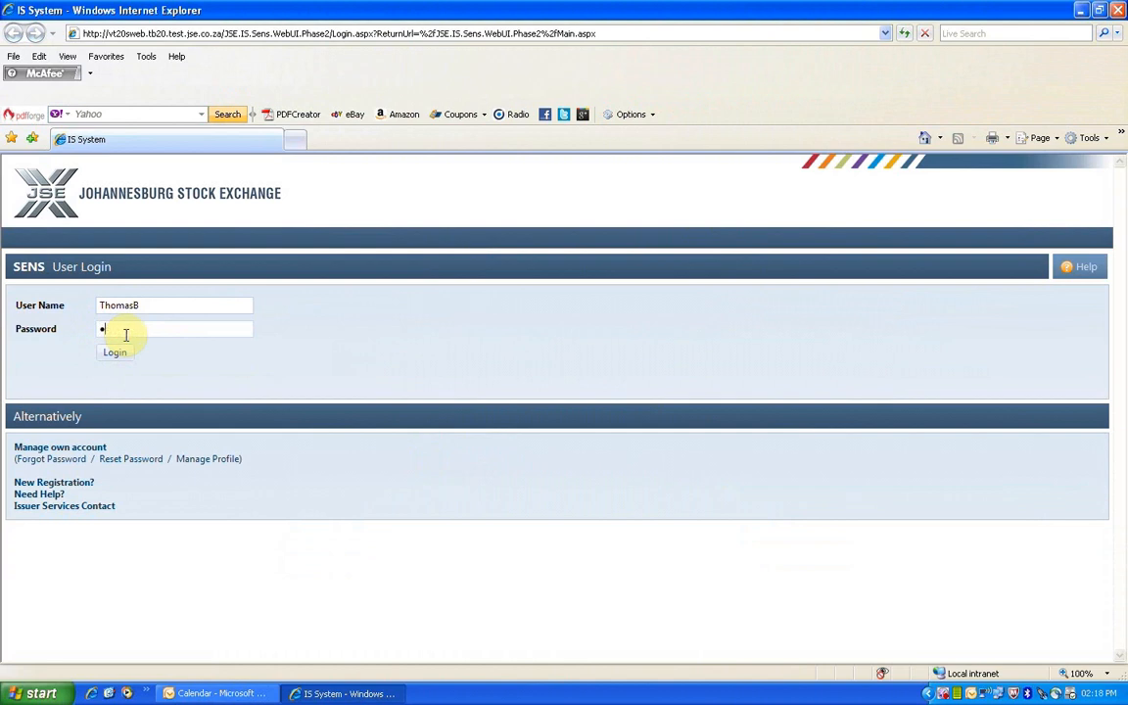
{"action": "type", "text": "*********"}
{"action": "left_click", "coordinate": [115, 356]}
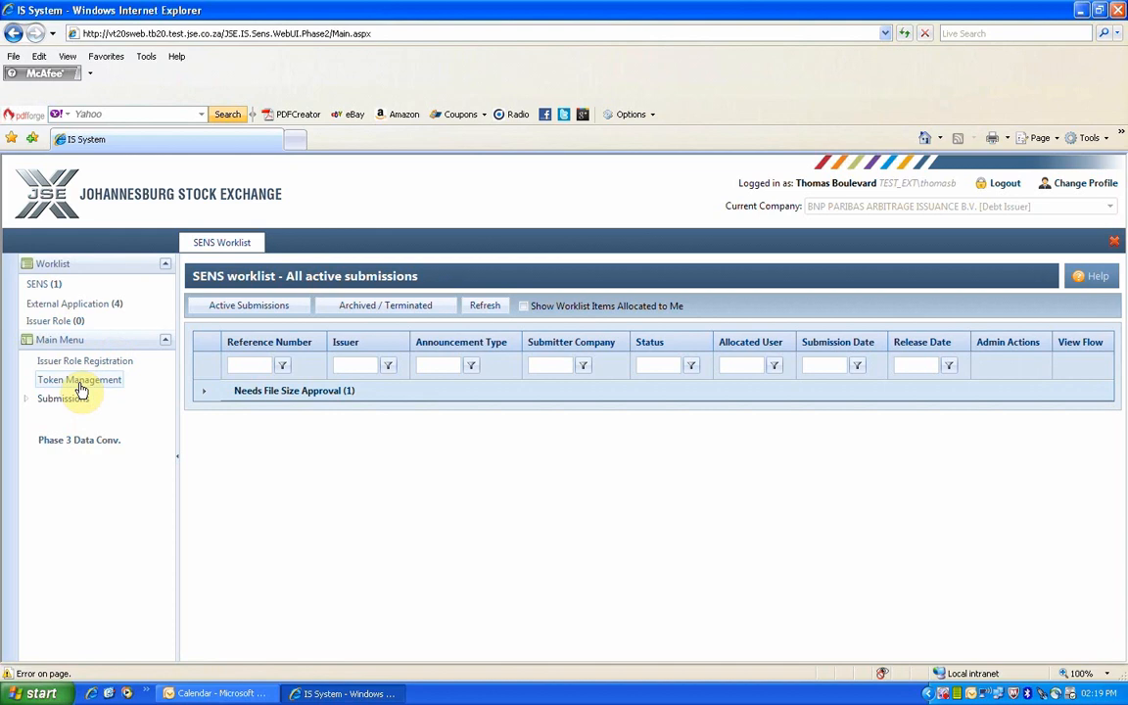
From Token Management, request an access PIN code delivered by e-mail.
{"action": "left_click", "coordinate": [81, 380]}
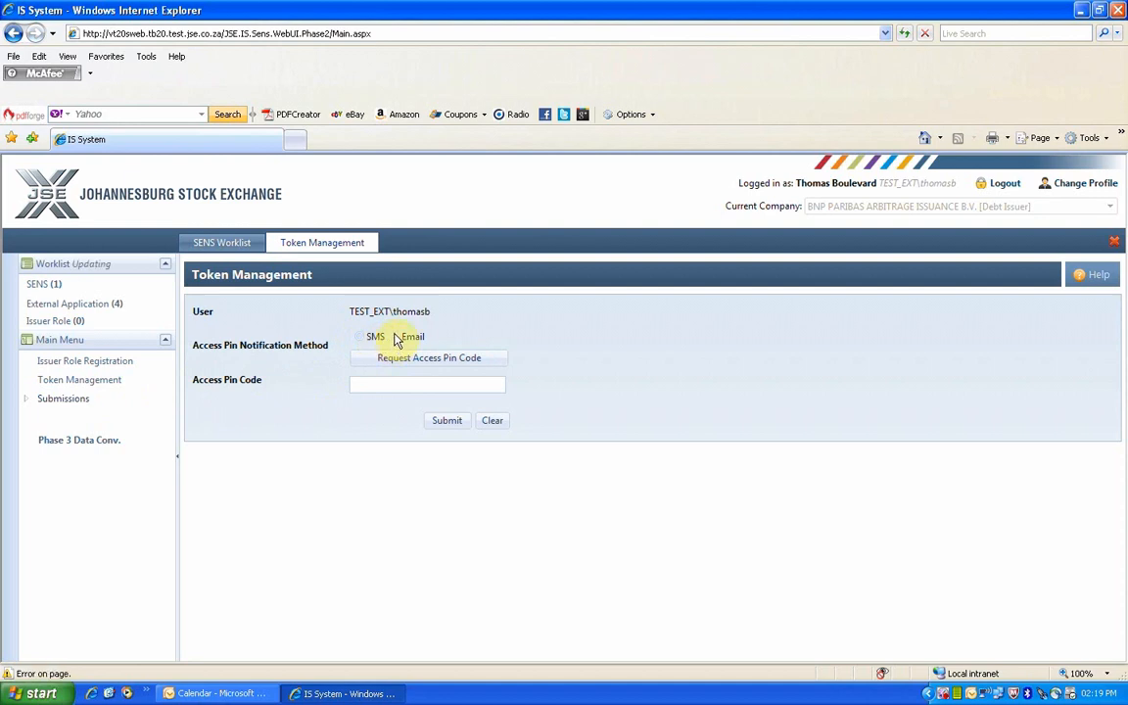
{"action": "left_click", "coordinate": [400, 338]}
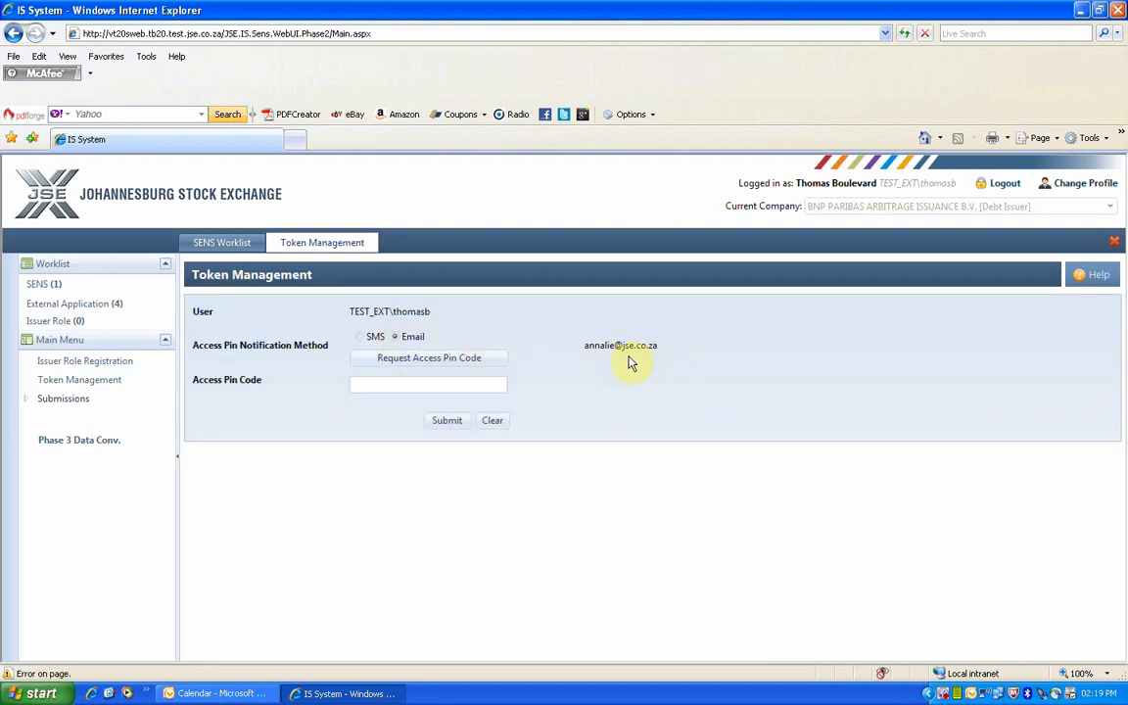
{"action": "left_click", "coordinate": [440, 359]}
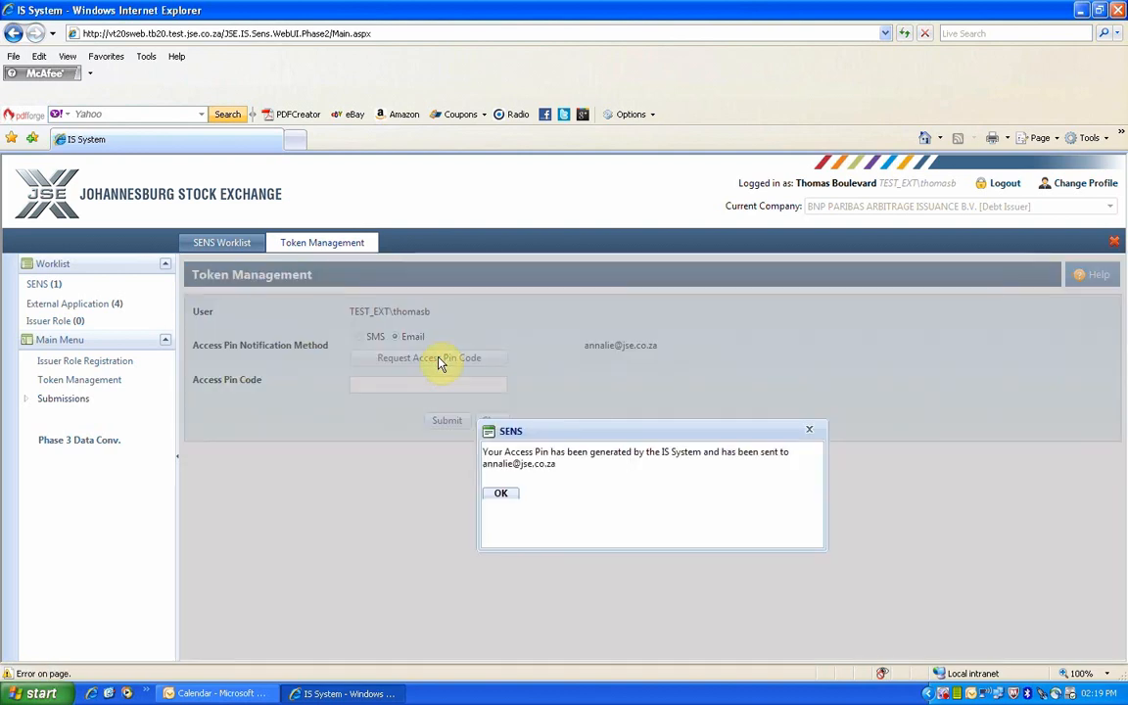
Paste the e-mailed PIN into Access Pin Code and submit it.
{"action": "left_click", "coordinate": [501, 495]}
{"action": "left_click", "coordinate": [397, 389]}
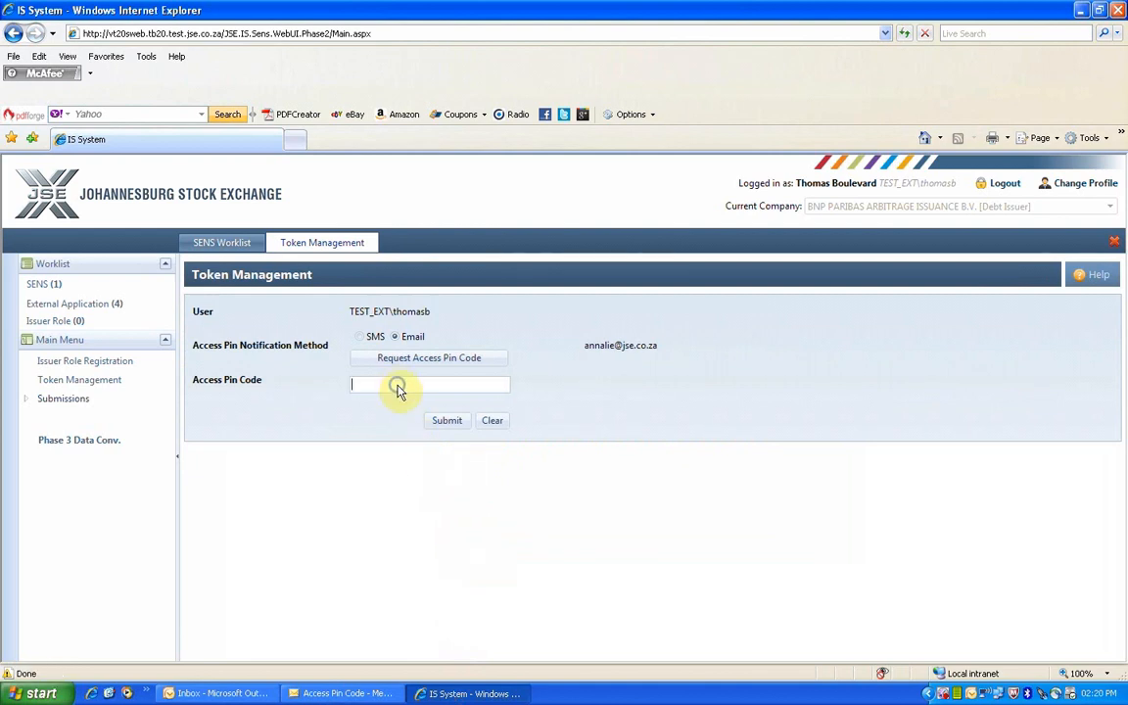
{"action": "right_click", "coordinate": [397, 389]}
{"action": "left_click", "coordinate": [427, 446]}
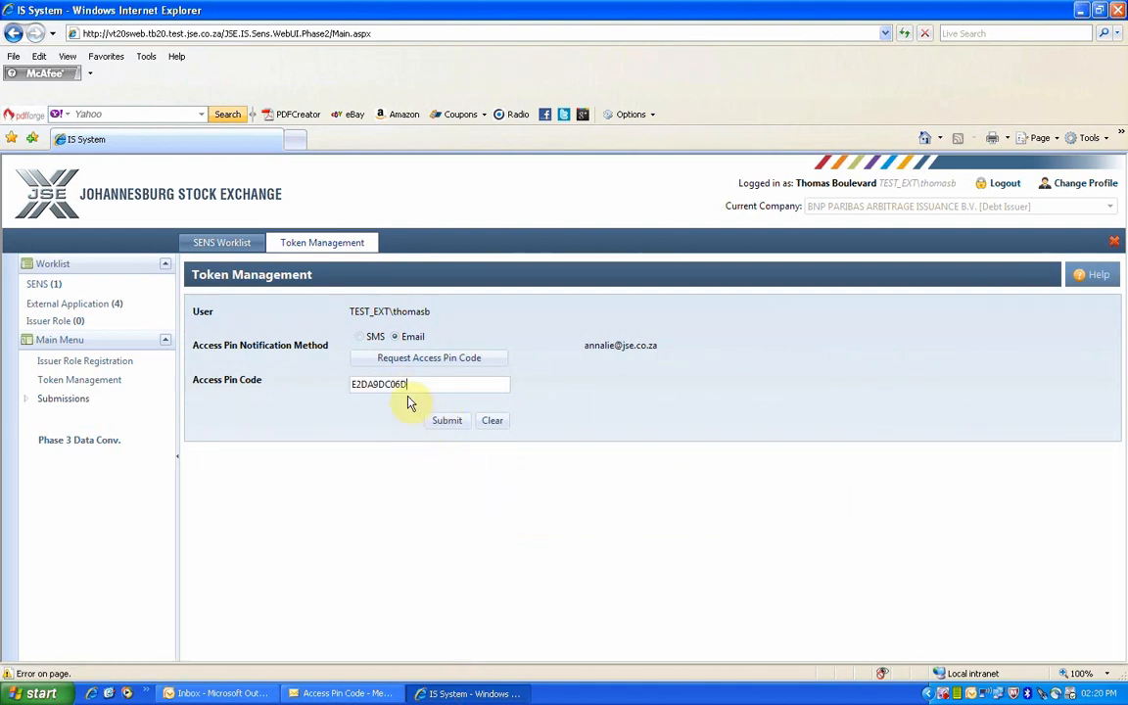
{"action": "left_click", "coordinate": [446, 422]}
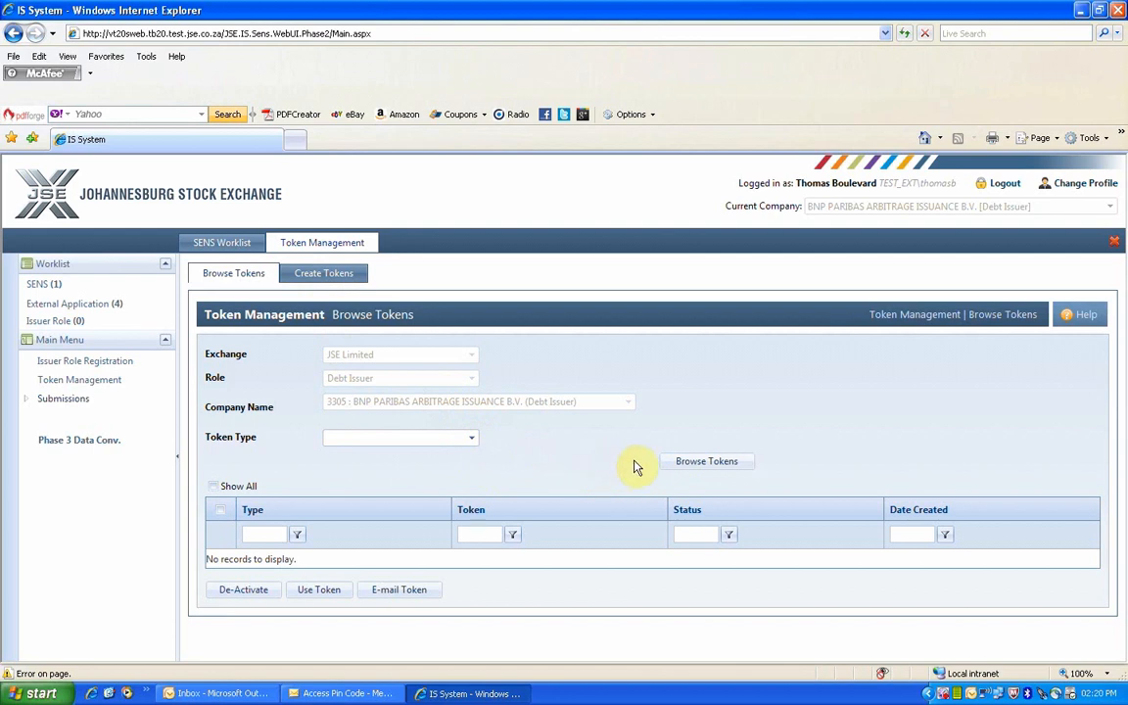
Browse the existing Registration Token list, then go to the Create Tokens tab.
{"action": "left_click", "coordinate": [471, 439]}
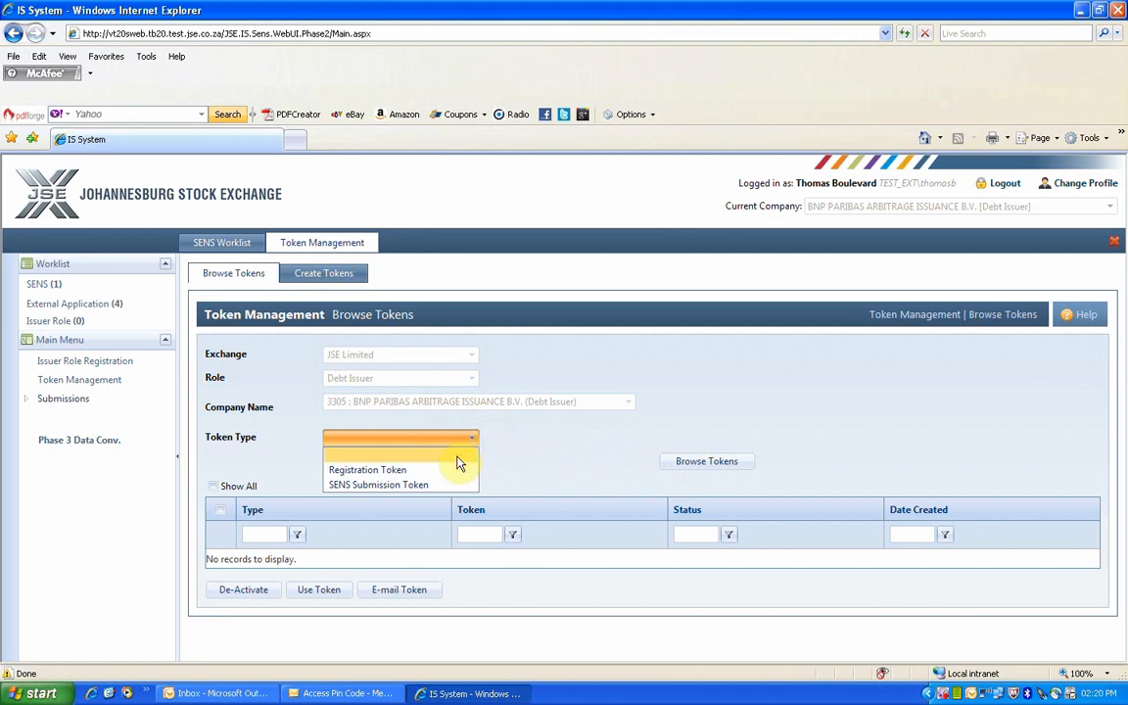
{"action": "left_click", "coordinate": [435, 470]}
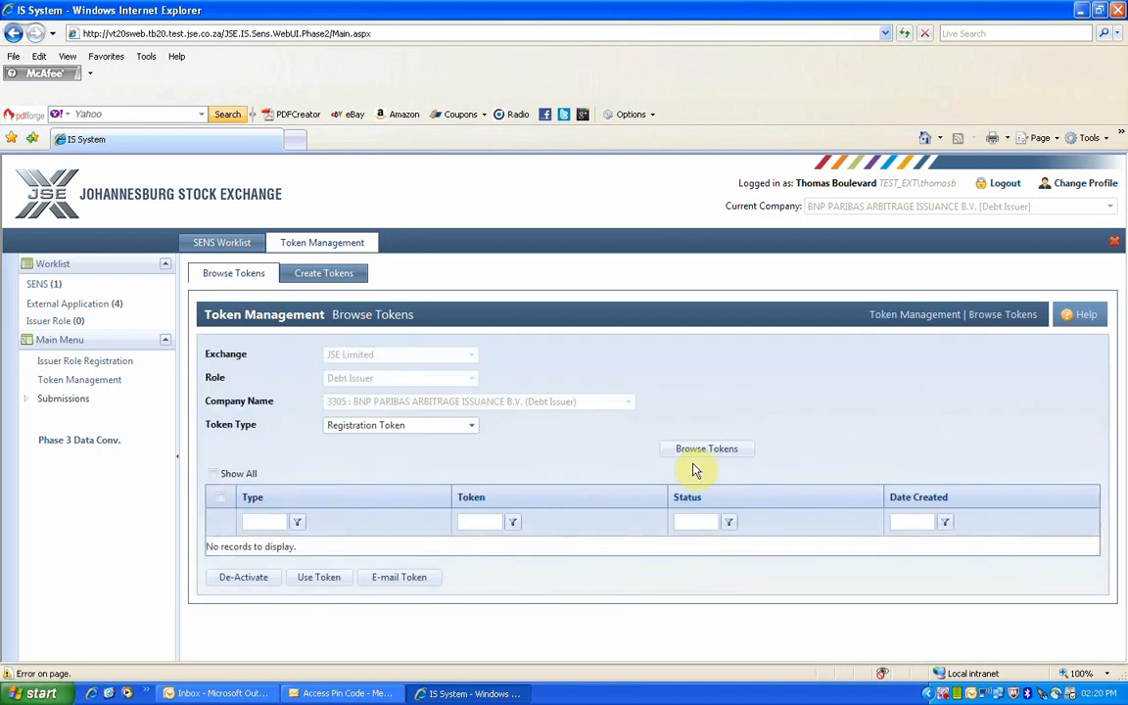
{"action": "left_click", "coordinate": [692, 450]}
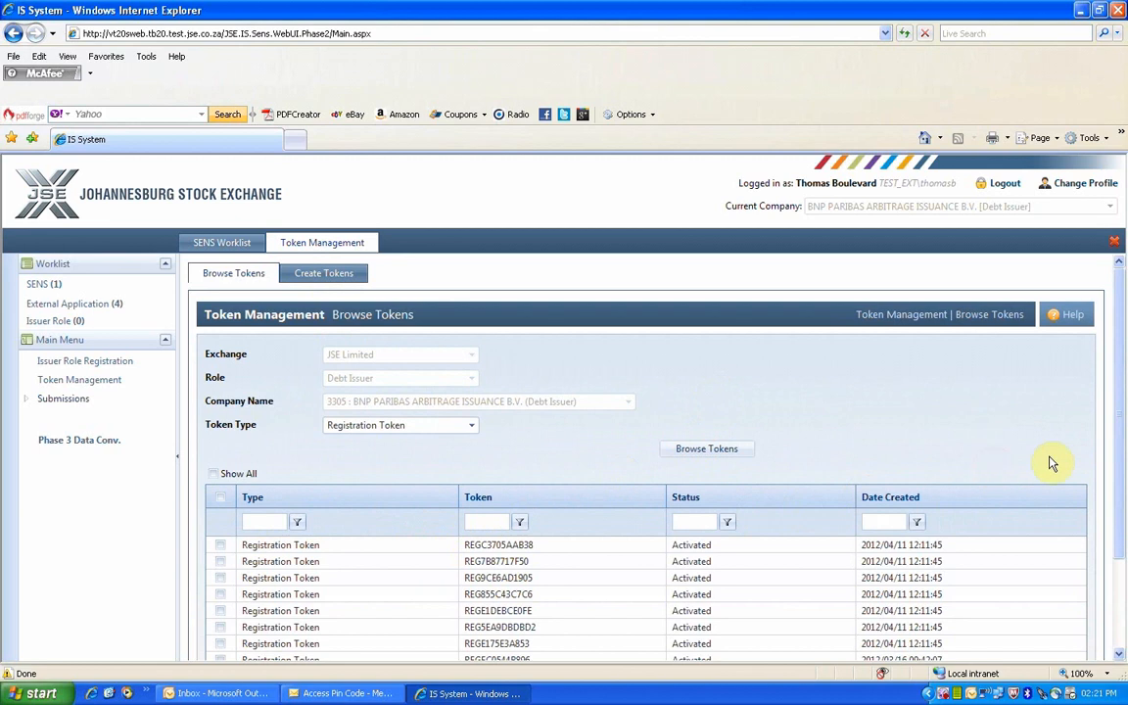
{"action": "scroll", "coordinate": [1120, 446], "scroll_direction": "down", "scroll_amount": 2}
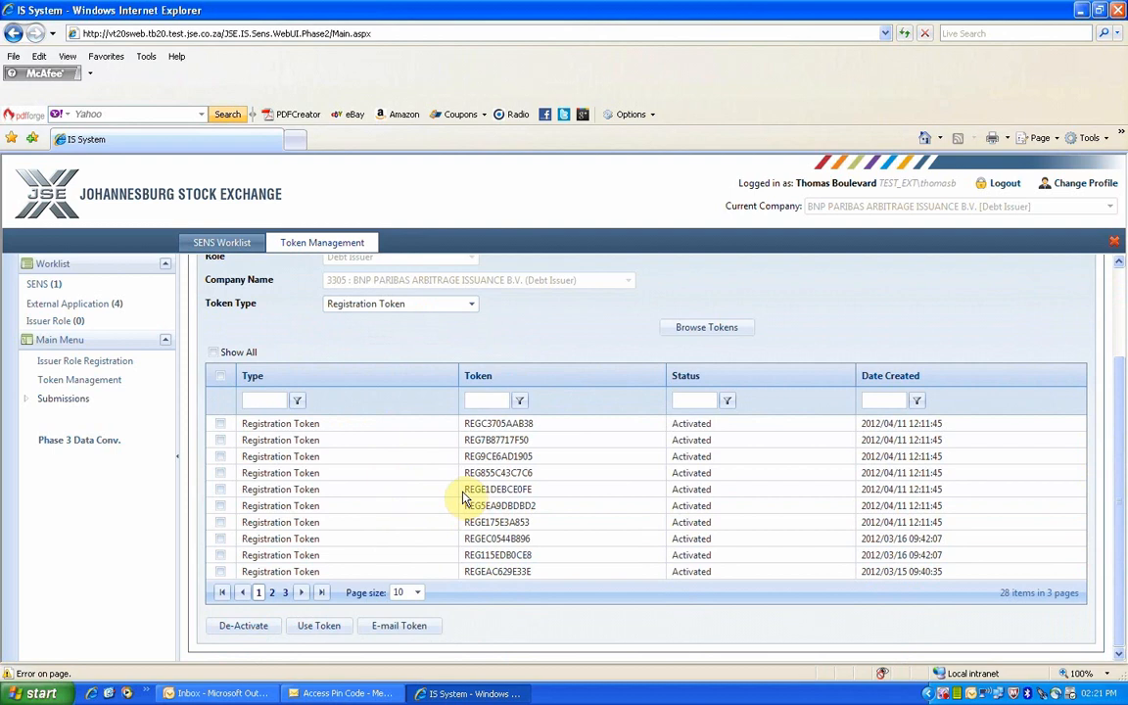
{"action": "scroll", "coordinate": [464, 497], "scroll_direction": "up", "scroll_amount": 2}
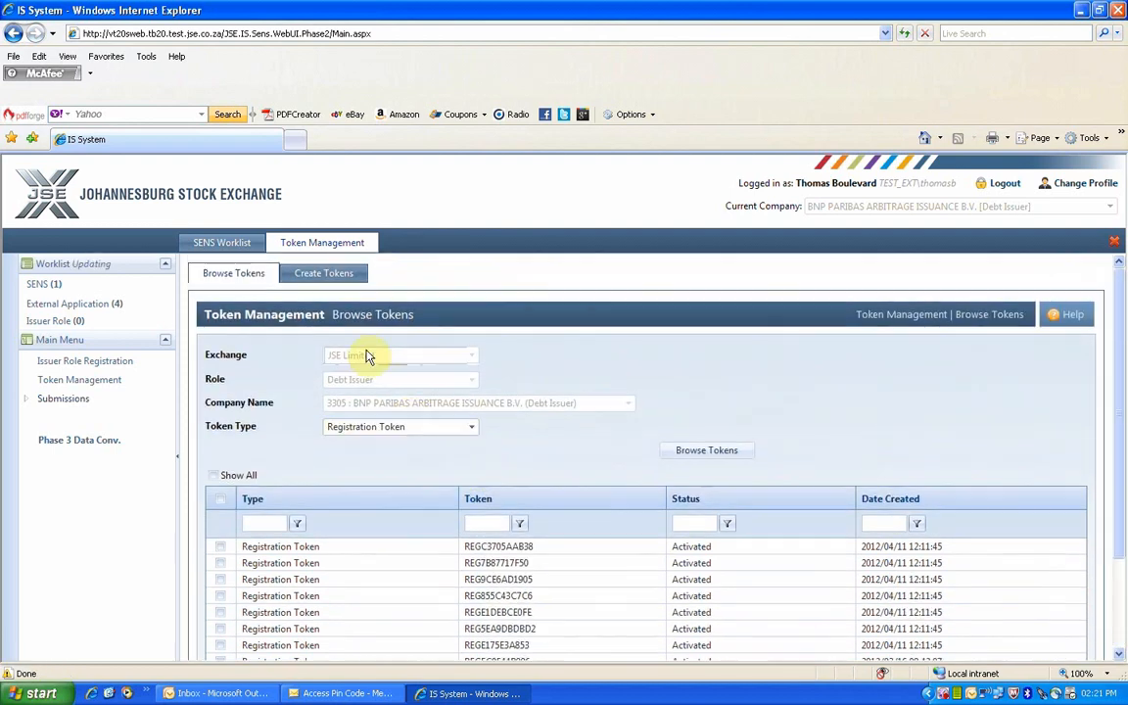
{"action": "left_click", "coordinate": [327, 276]}
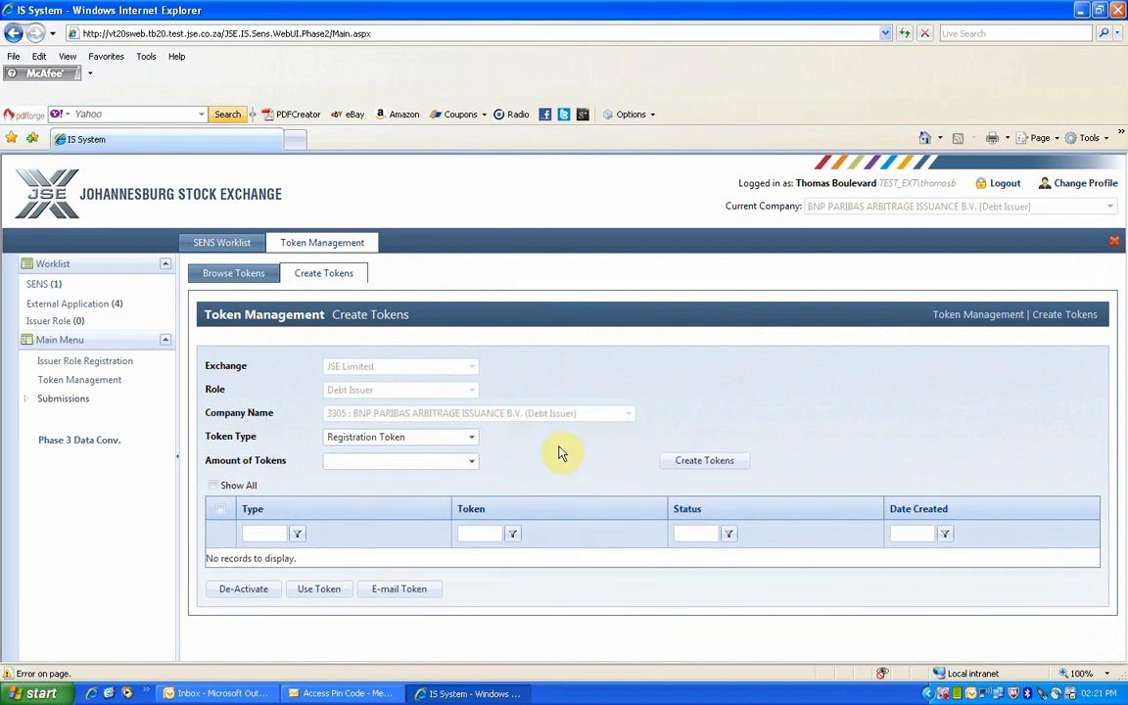
Create 5 tokens with Token Type set to Registration Token.
{"action": "left_click", "coordinate": [471, 440]}
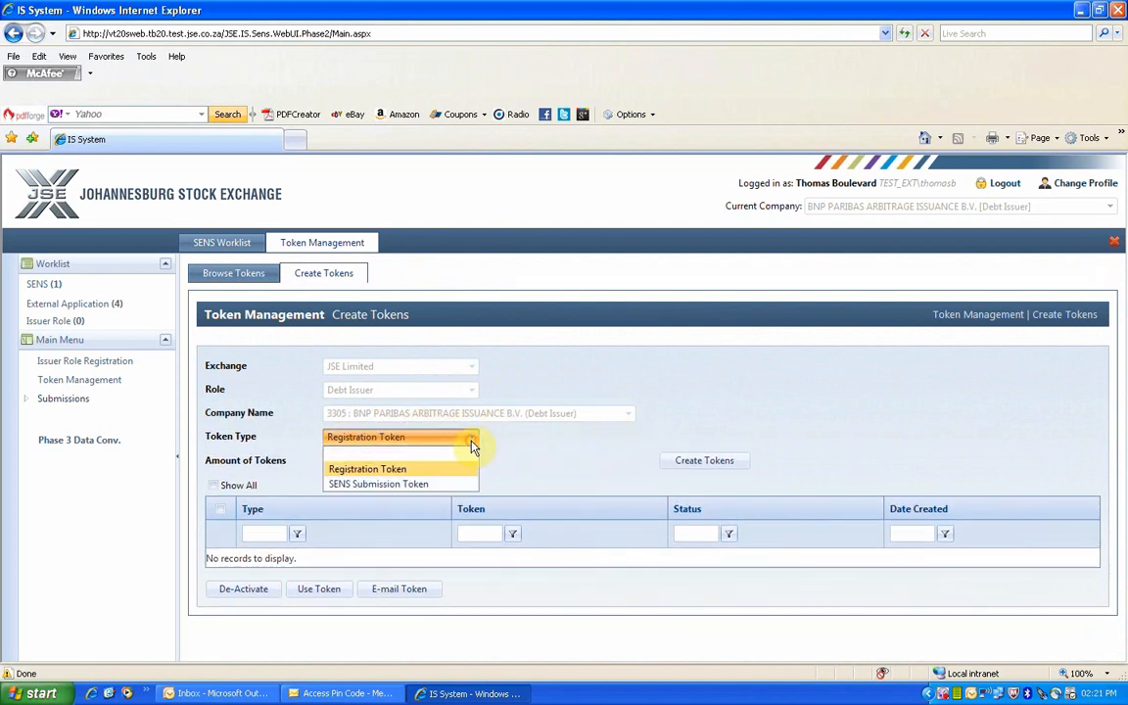
{"action": "left_click", "coordinate": [395, 471]}
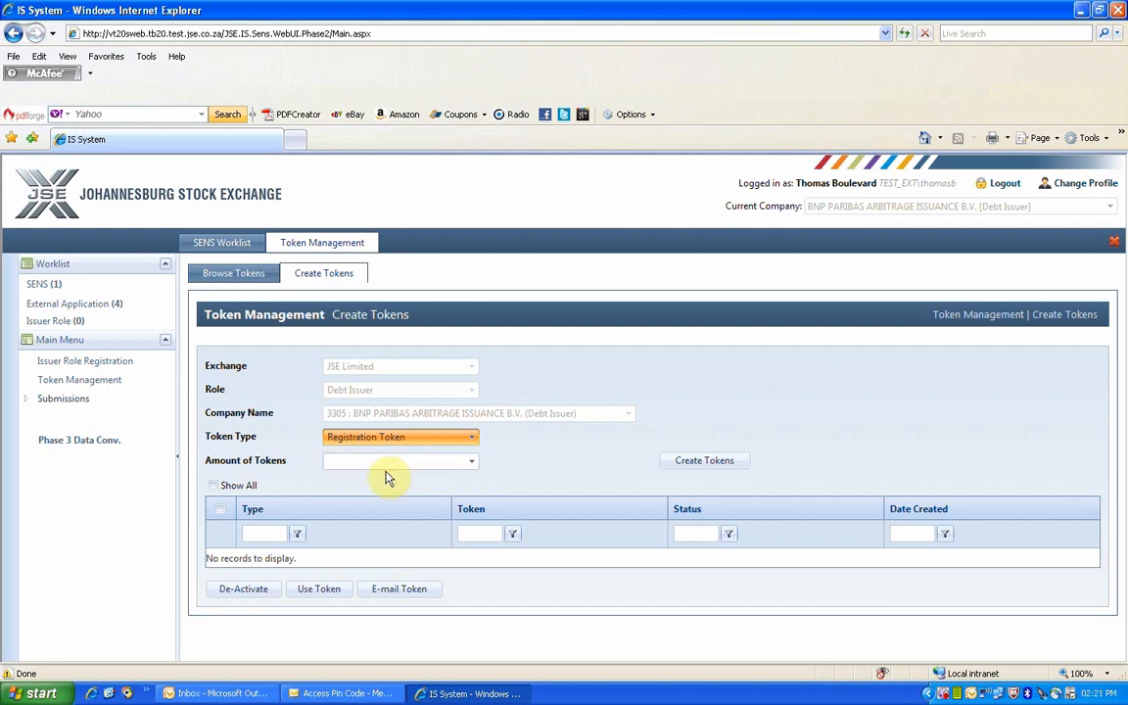
{"action": "left_click", "coordinate": [473, 465]}
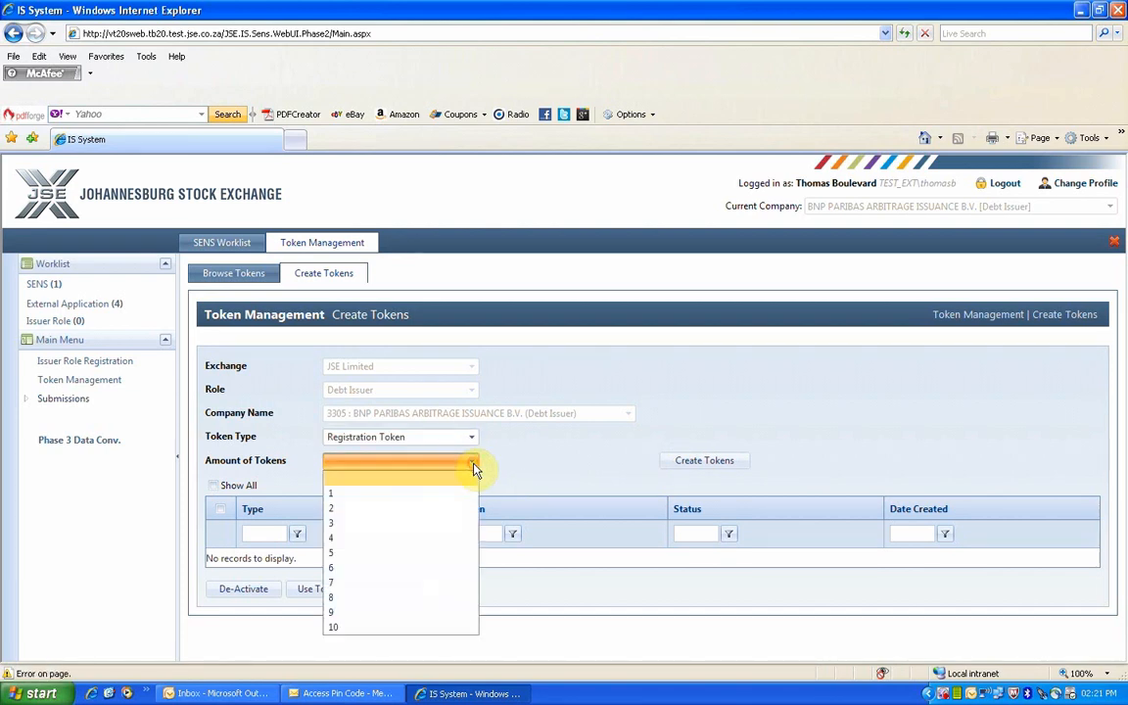
{"action": "left_click", "coordinate": [369, 555]}
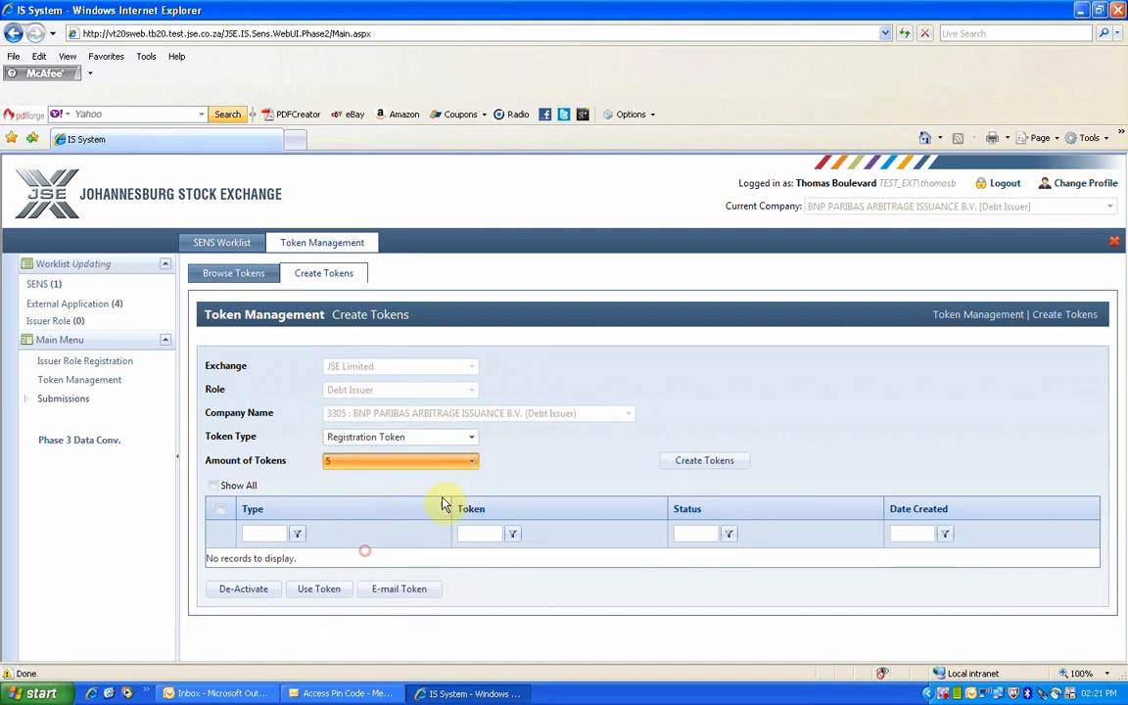
{"action": "left_click", "coordinate": [689, 462]}
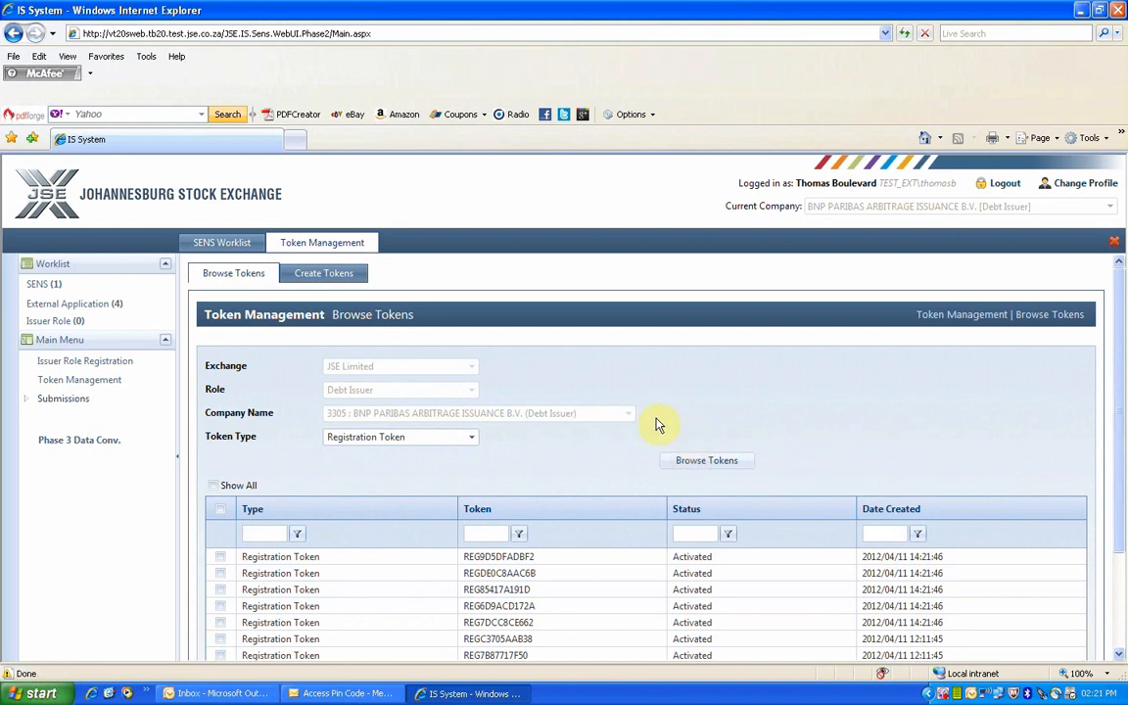
{"action": "left_click", "coordinate": [246, 278]}
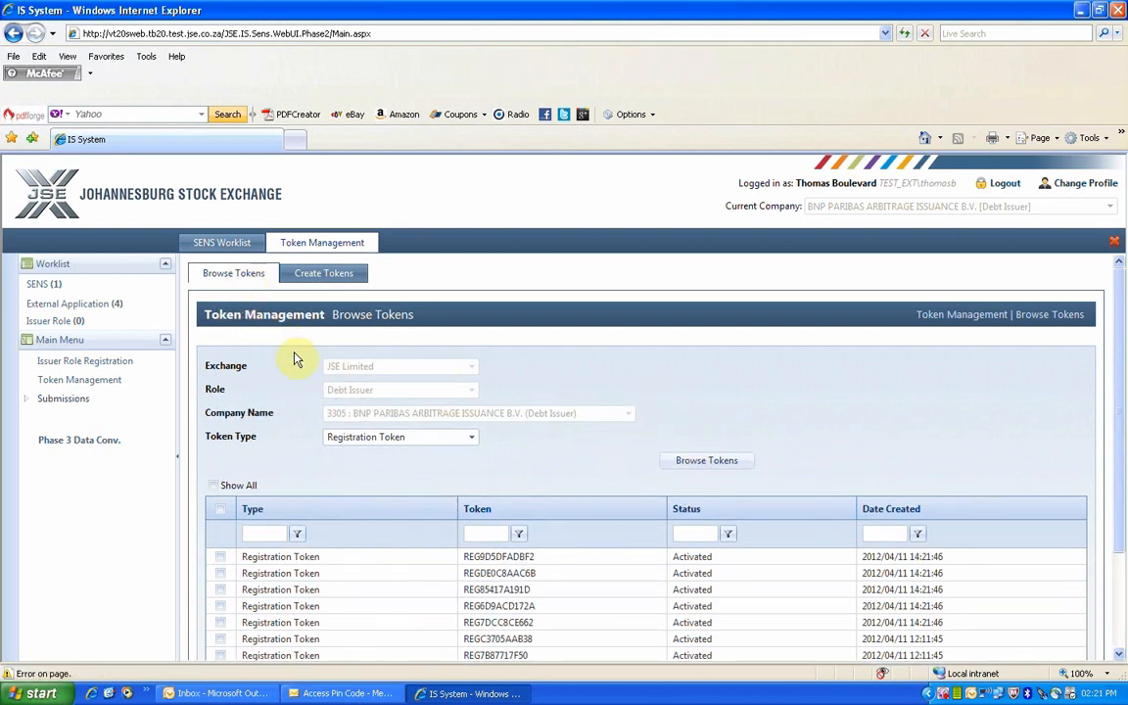
{"action": "scroll", "coordinate": [302, 388], "scroll_direction": "down", "scroll_amount": 3}
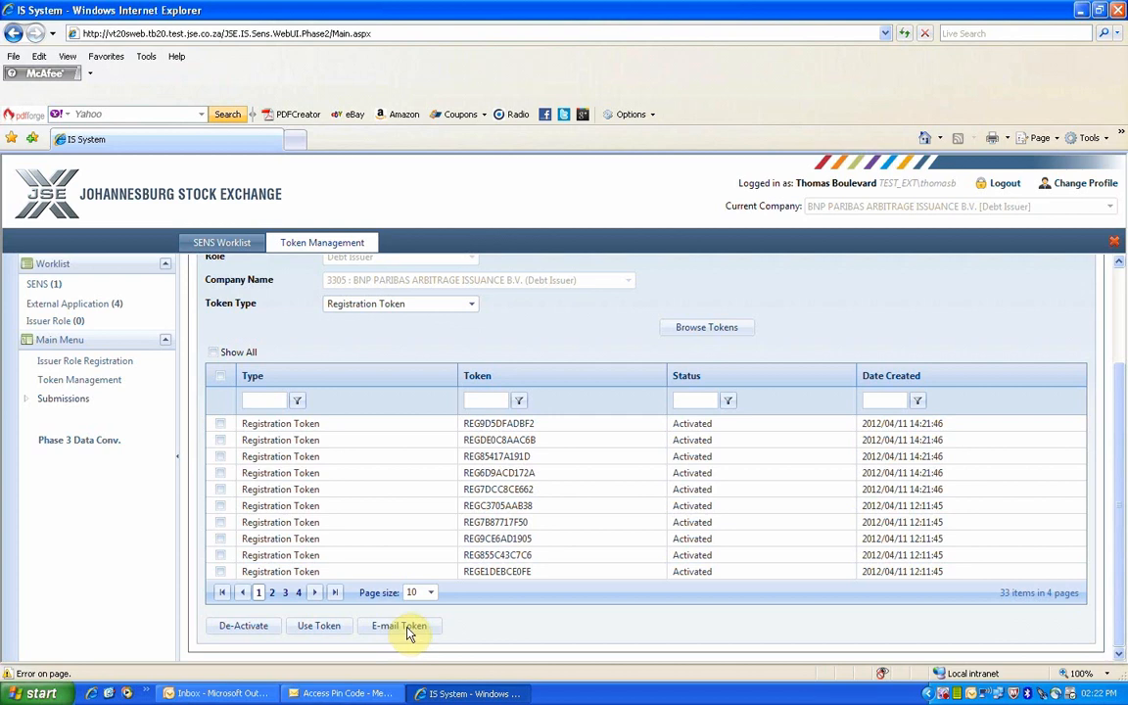
{"action": "left_click", "coordinate": [221, 423]}
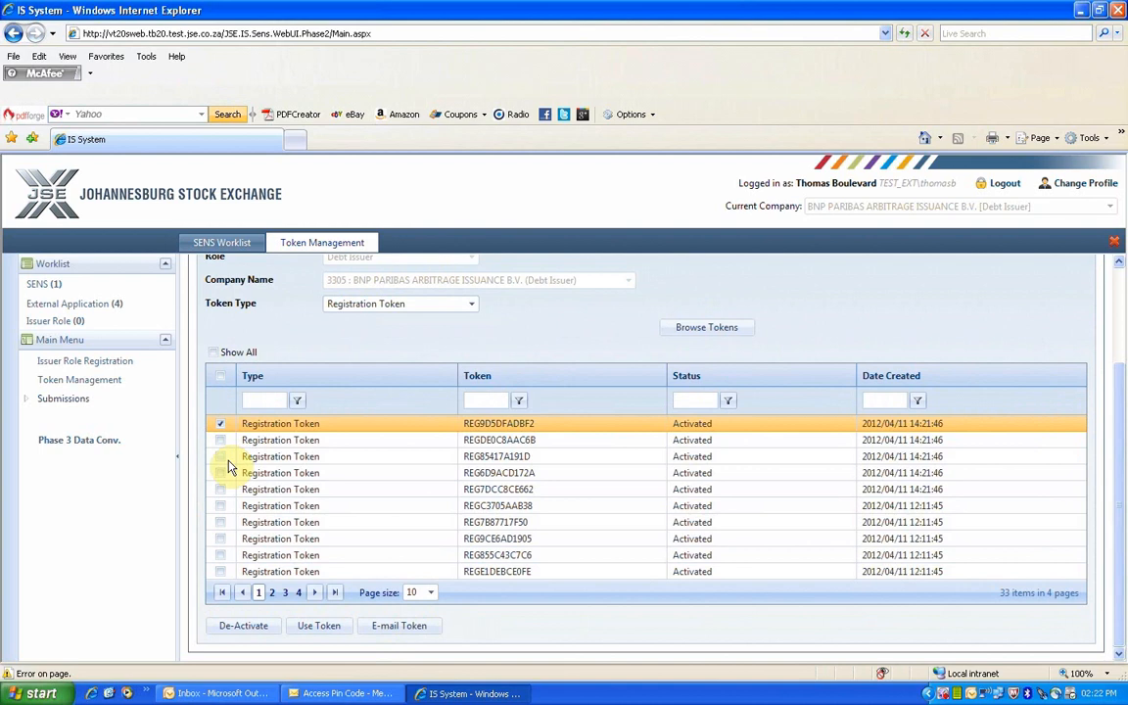
{"action": "left_click", "coordinate": [248, 631]}
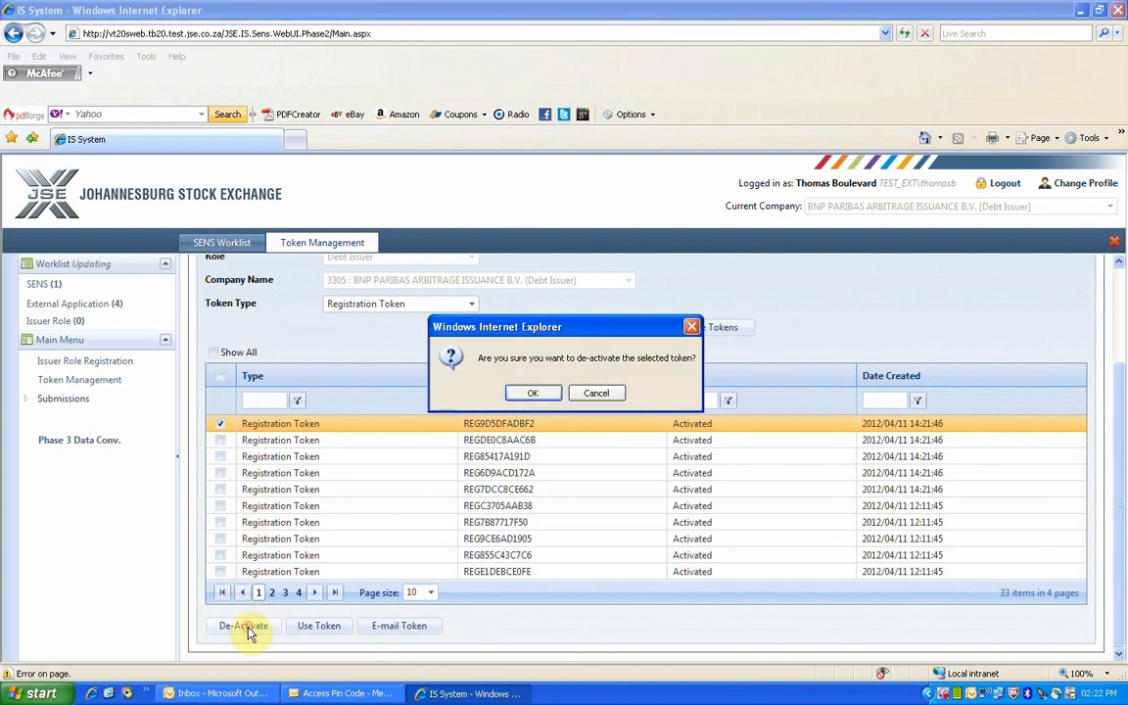
{"action": "left_click", "coordinate": [528, 395]}
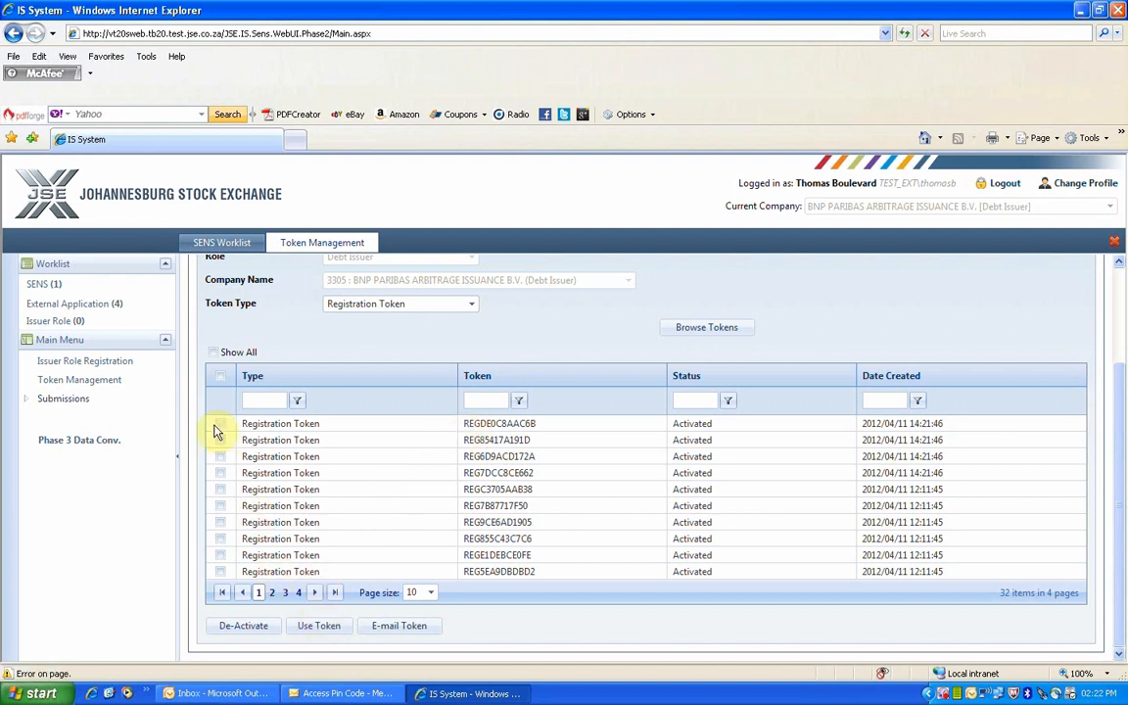
{"action": "left_click", "coordinate": [218, 425]}
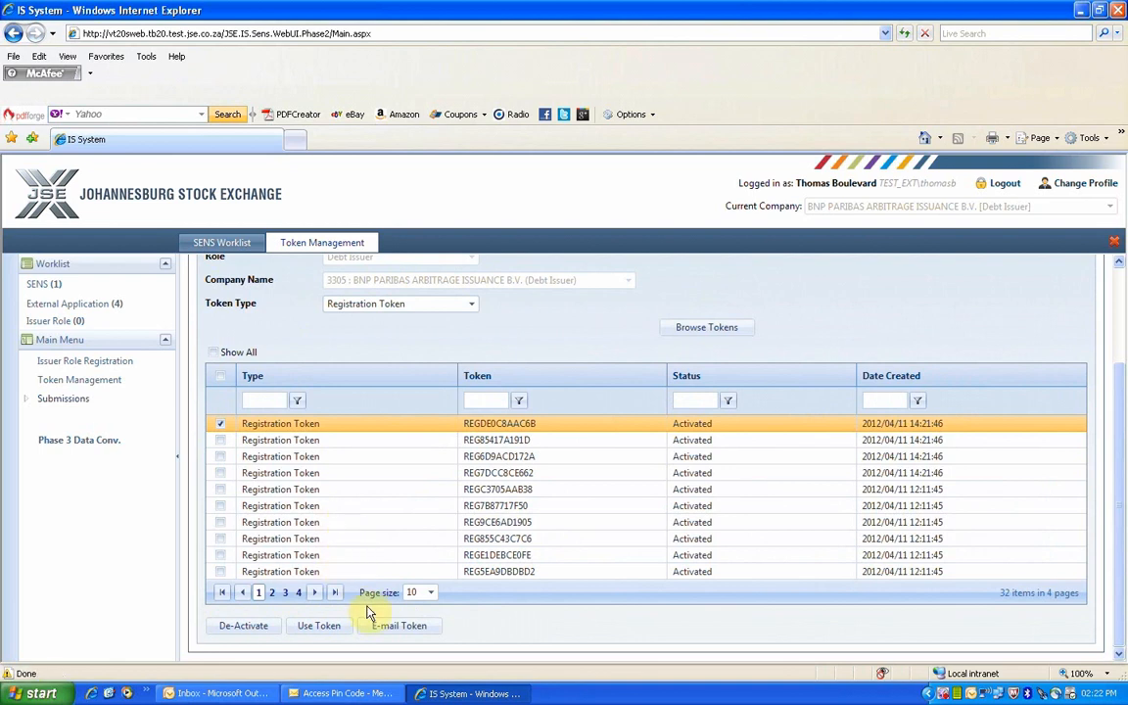
{"action": "left_click", "coordinate": [399, 633]}
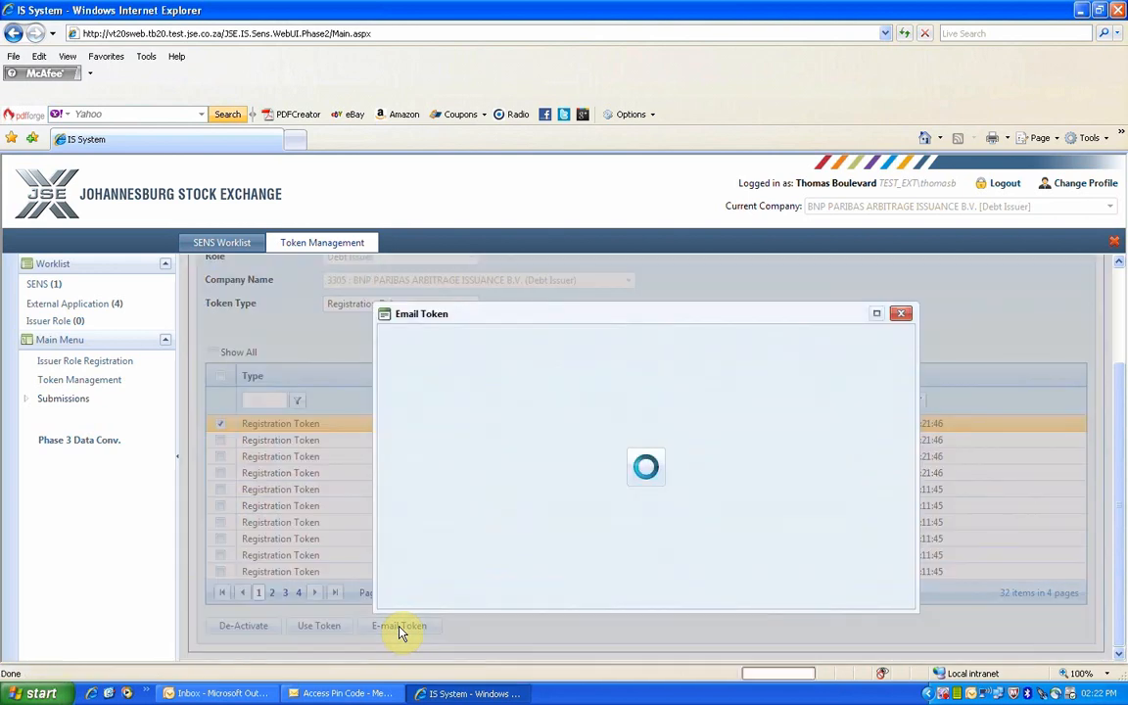
{"action": "left_click", "coordinate": [533, 354]}
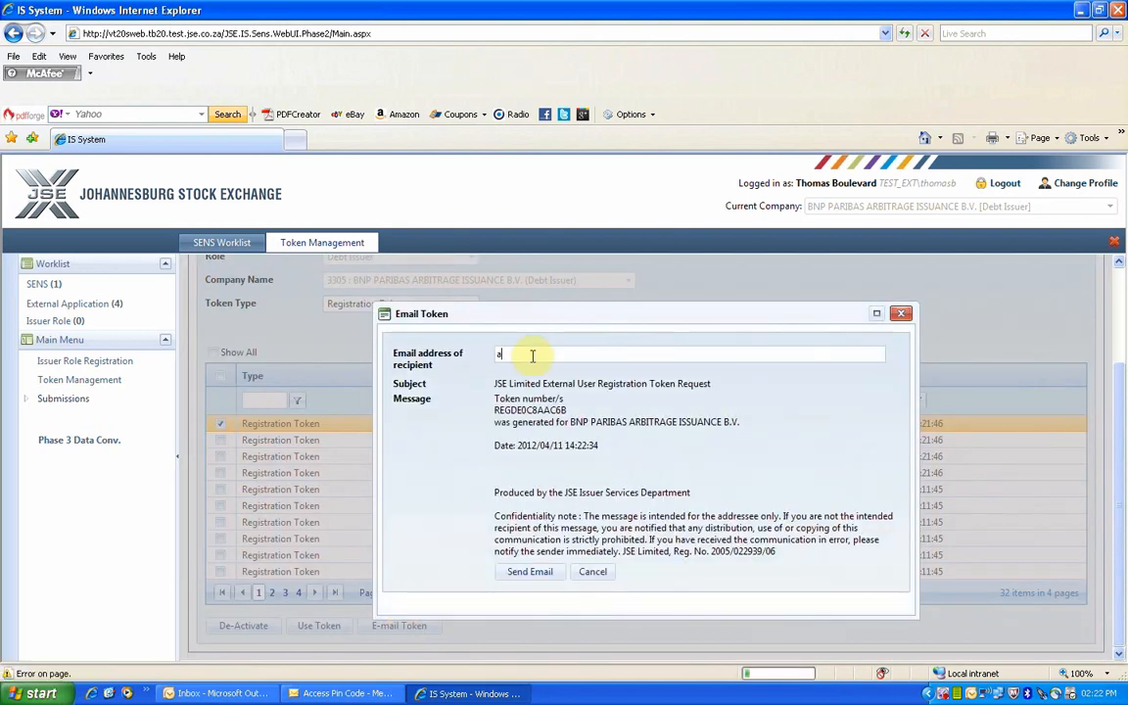
{"action": "left_click", "coordinate": [529, 578]}
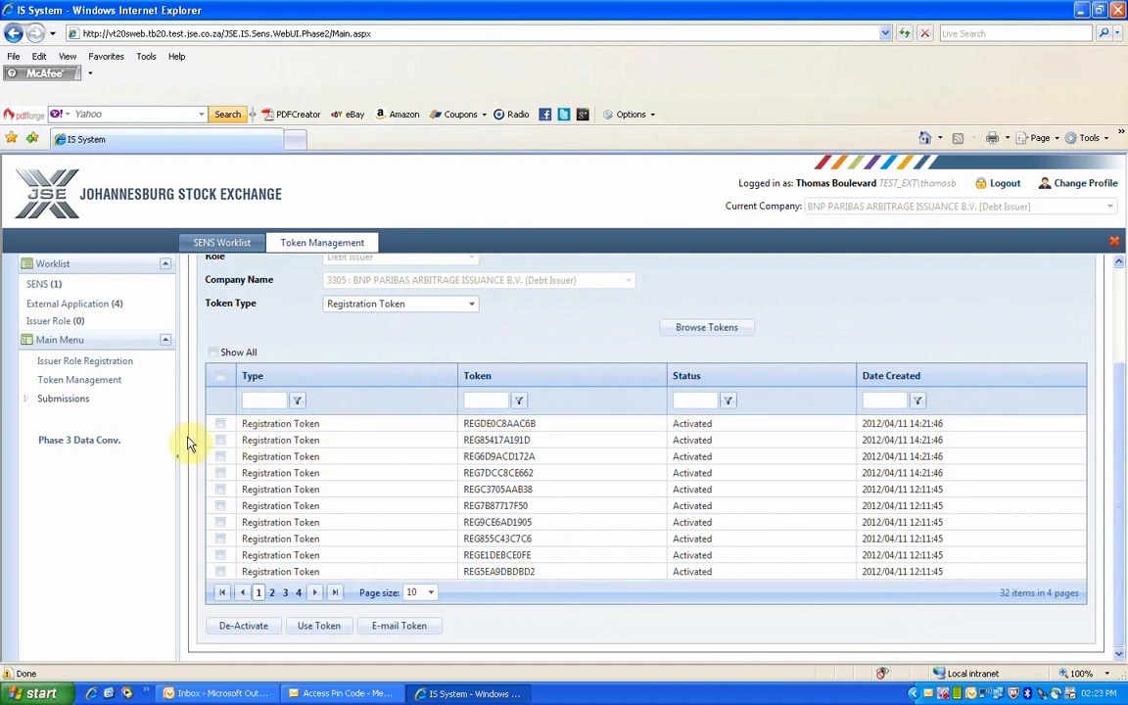
{"action": "left_click", "coordinate": [220, 441]}
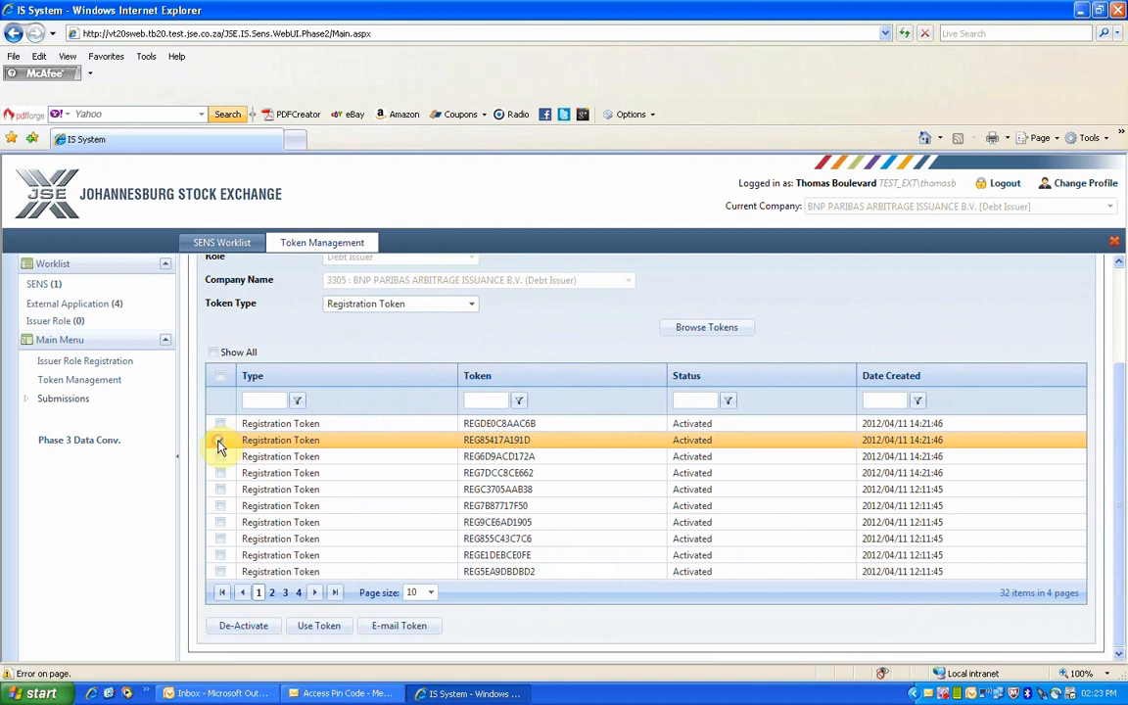
{"action": "left_click", "coordinate": [220, 440]}
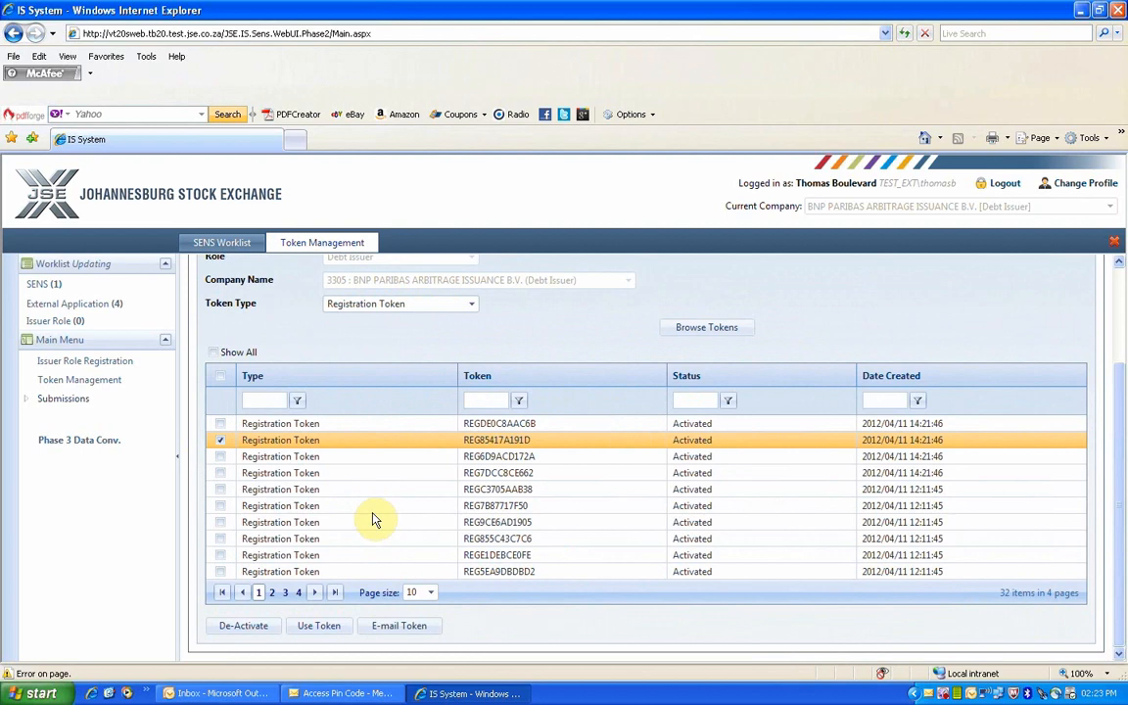
{"action": "left_click", "coordinate": [319, 632]}
{"action": "left_click", "coordinate": [536, 393]}
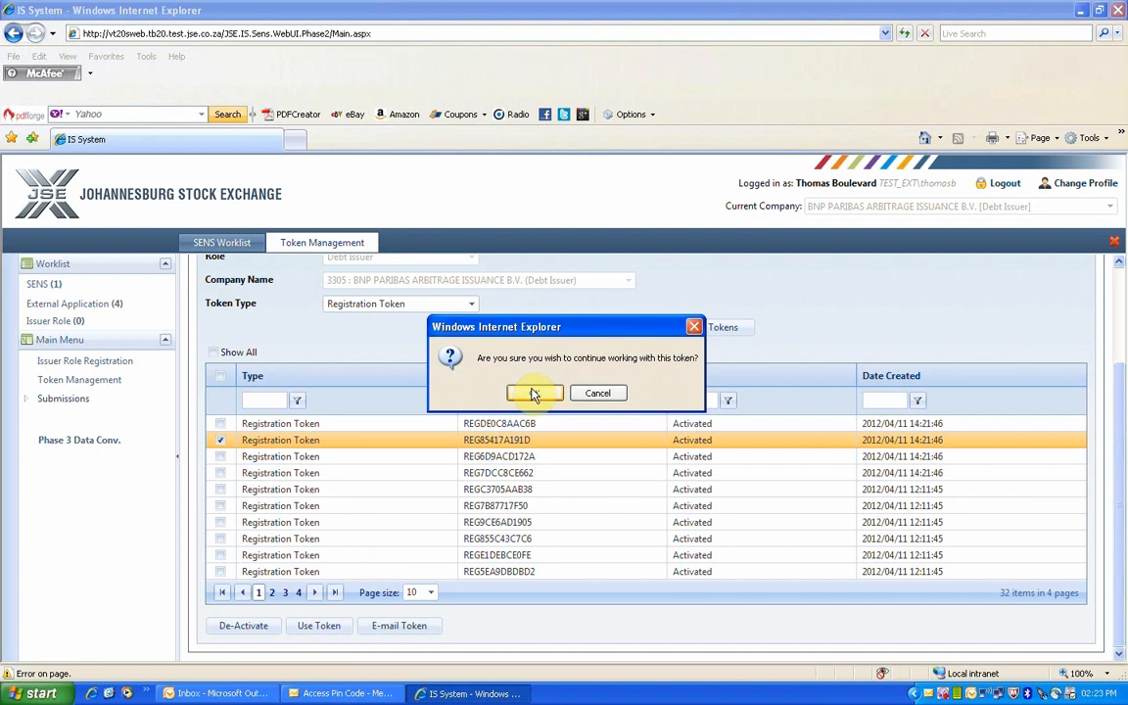
{"action": "left_click", "coordinate": [533, 393]}
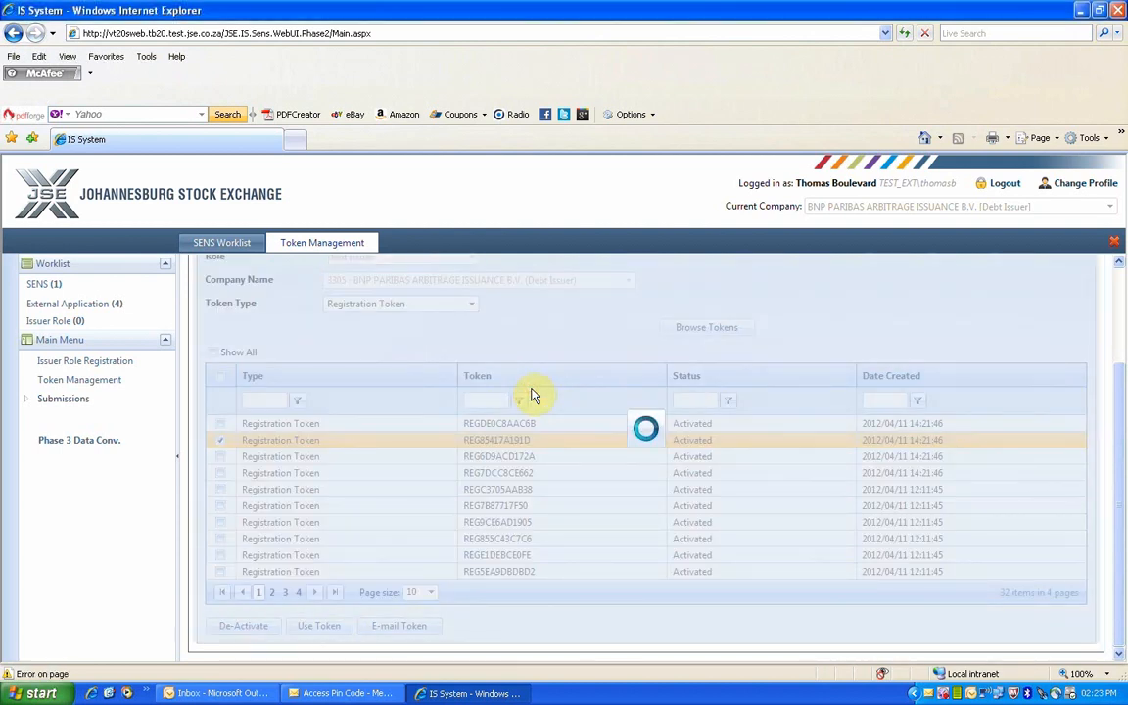